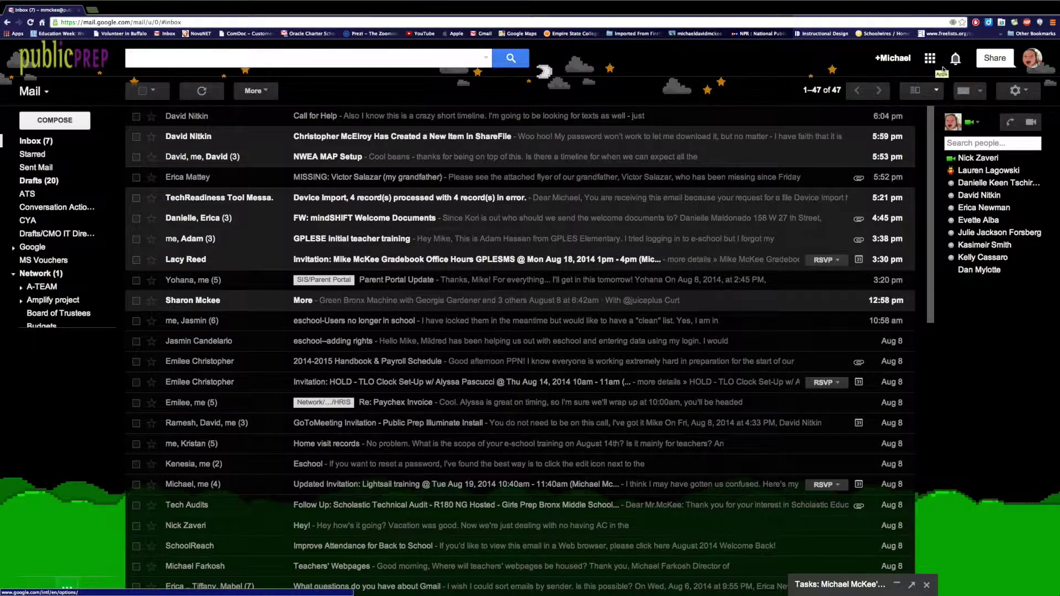
# Step: Open the Labs section of the mail settings and highlight the caution that labs may change, break or disappear
pyautogui.click(1026, 94)
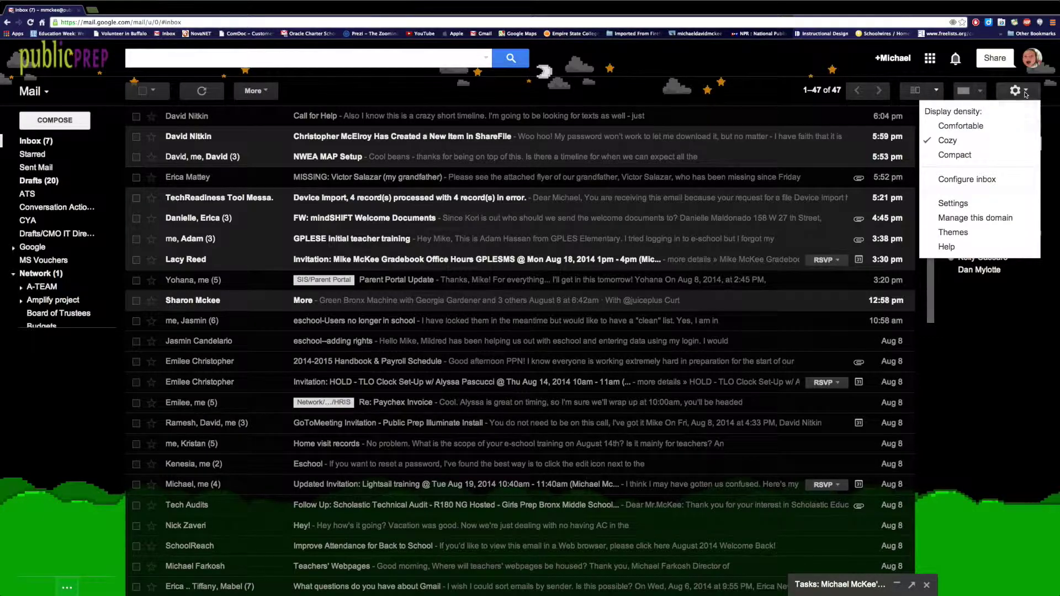
pyautogui.click(964, 204)
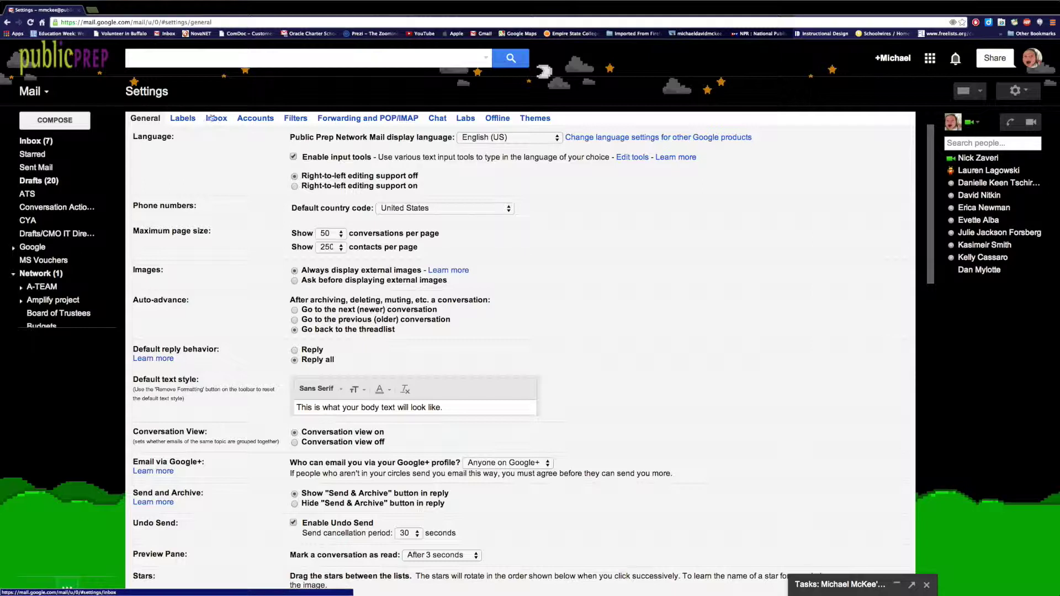
pyautogui.click(465, 119)
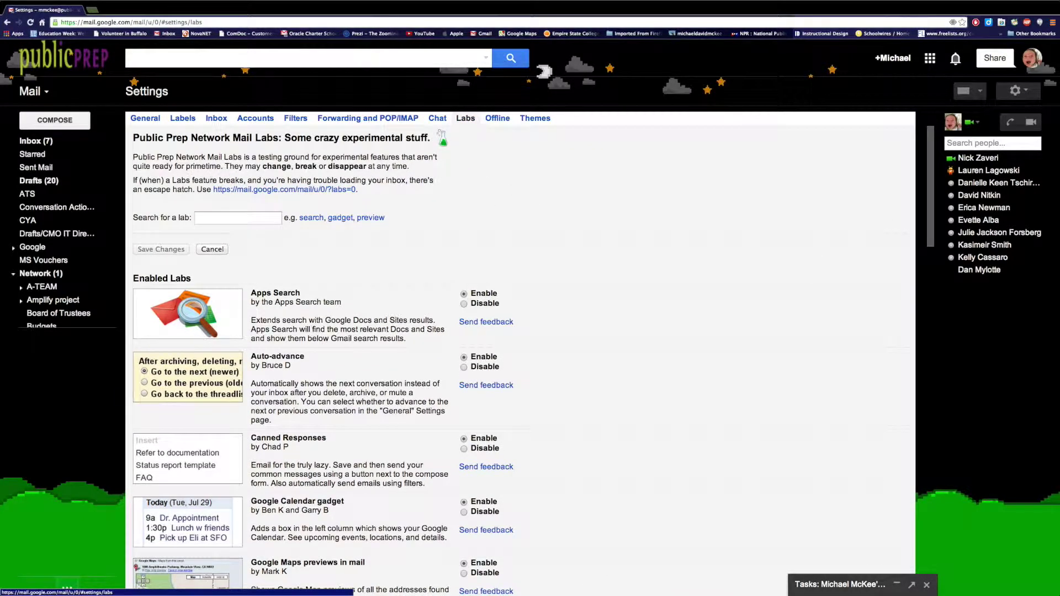
pyautogui.moveTo(263, 167); pyautogui.dragTo(366, 167)
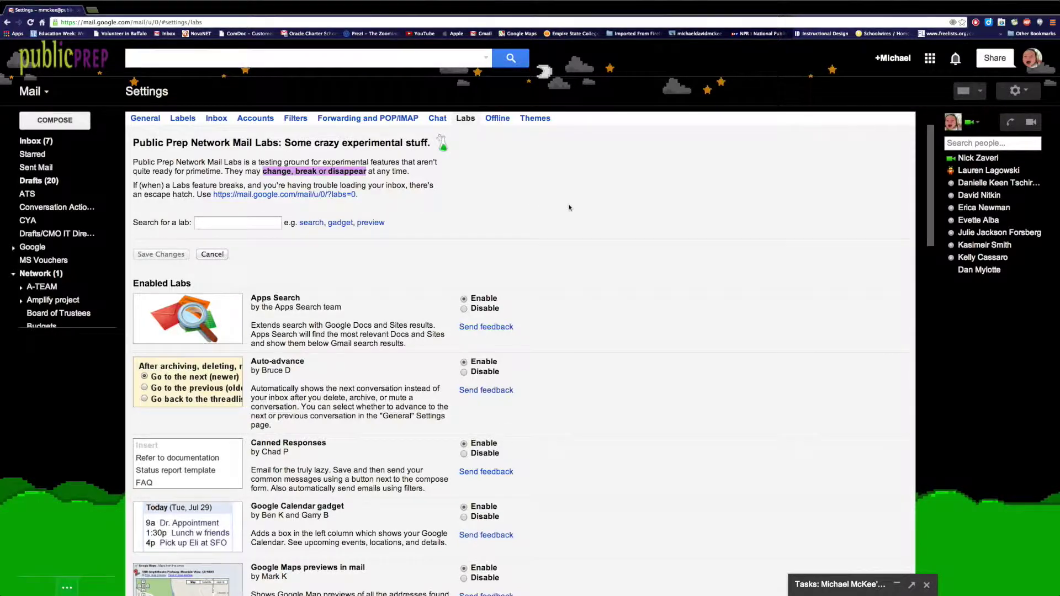
# Step: Examine the first enabled labs, including Apps Search and Auto-advance, and their Enable and Disable options
pyautogui.scroll(-2, 570, 208)
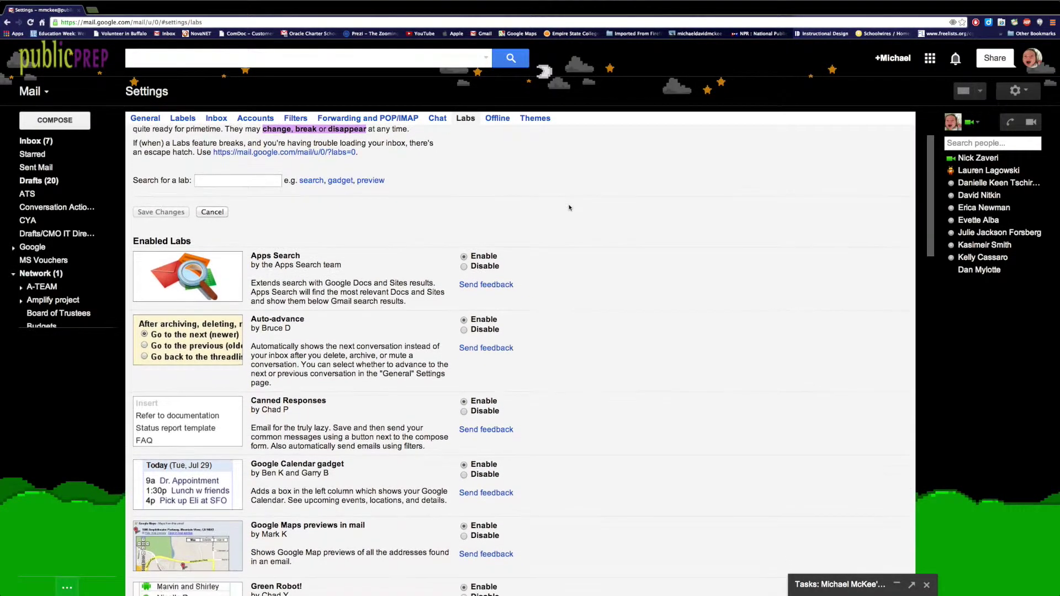
pyautogui.scroll(-1, 572, 229)
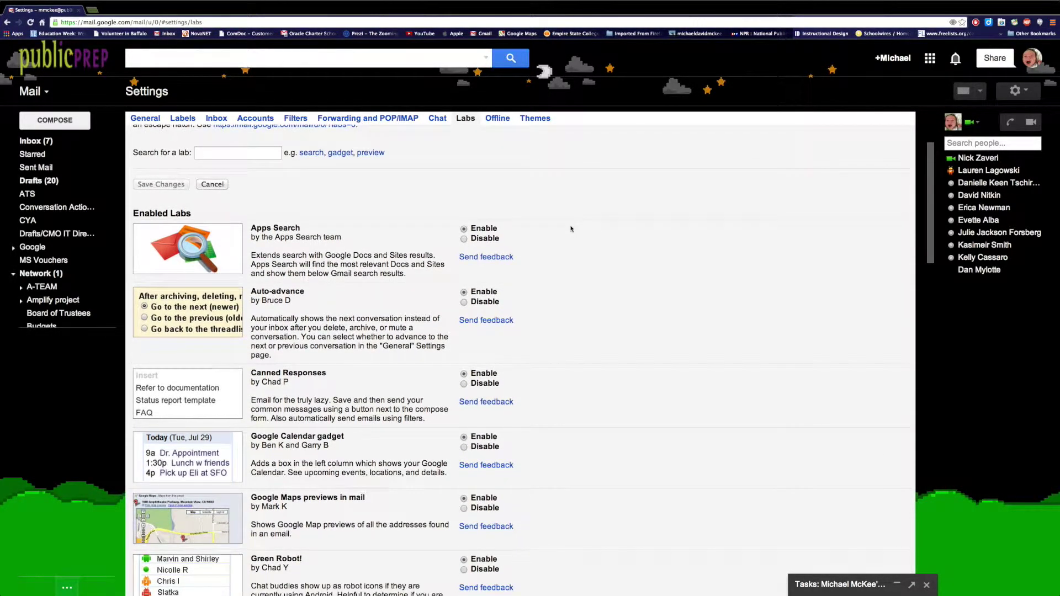
pyautogui.scroll(-1, 572, 228)
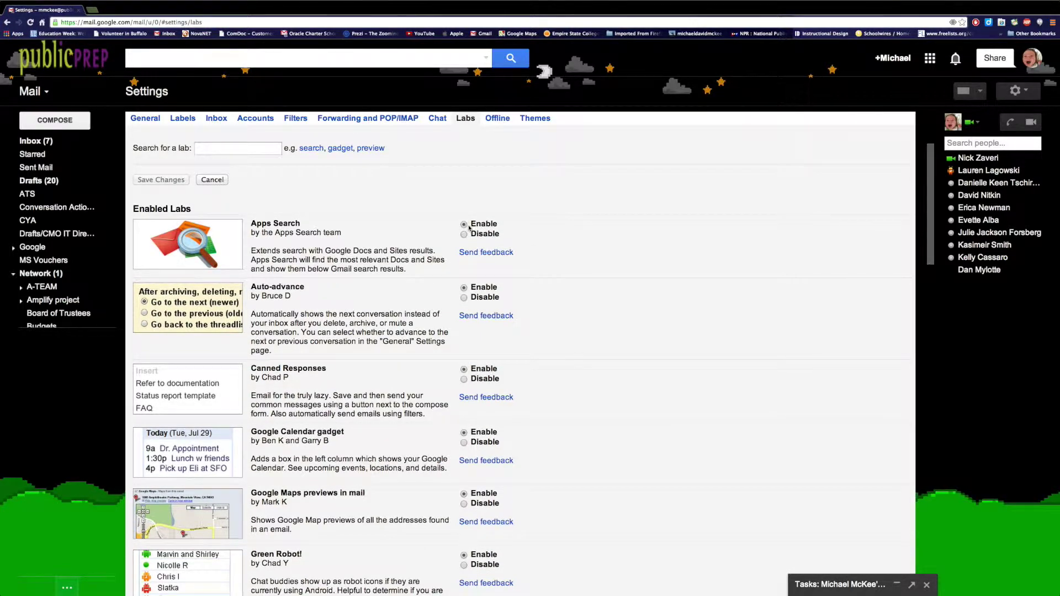
pyautogui.scroll(-4, 562, 255)
pyautogui.scroll(3, 563, 254)
pyautogui.scroll(1, 563, 254)
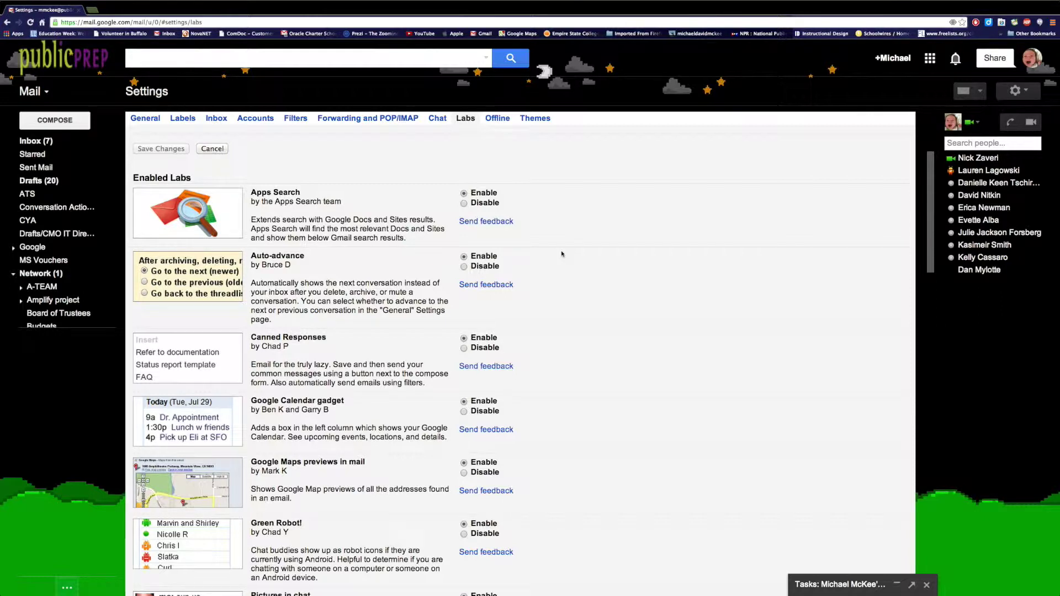
pyautogui.scroll(-2, 562, 254)
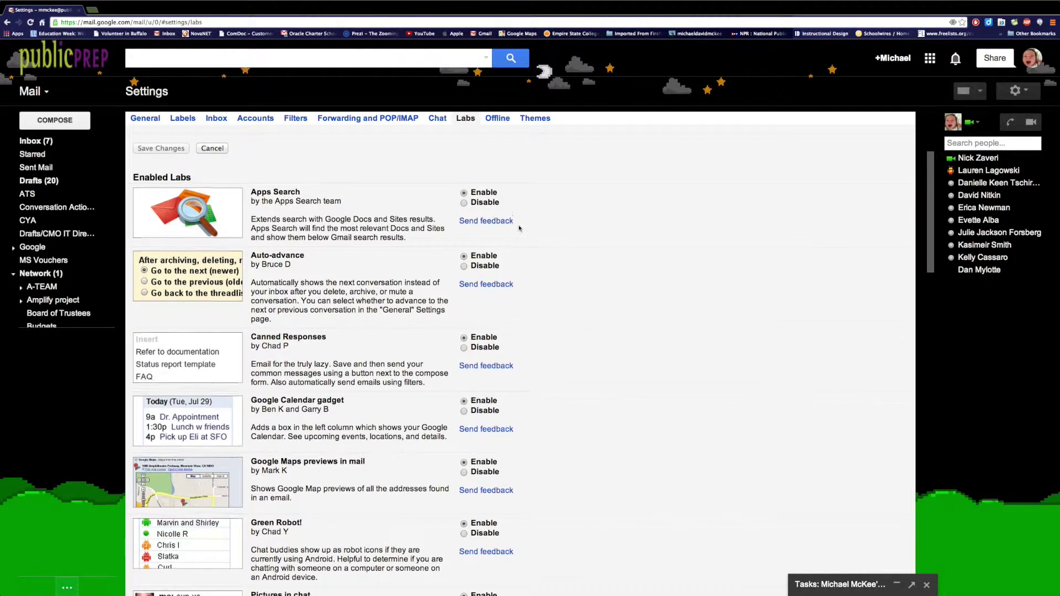
# Step: Highlight the Canned Responses lab and examine the Google Calendar gadget lab below it
pyautogui.moveTo(251, 278); pyautogui.dragTo(325, 275)
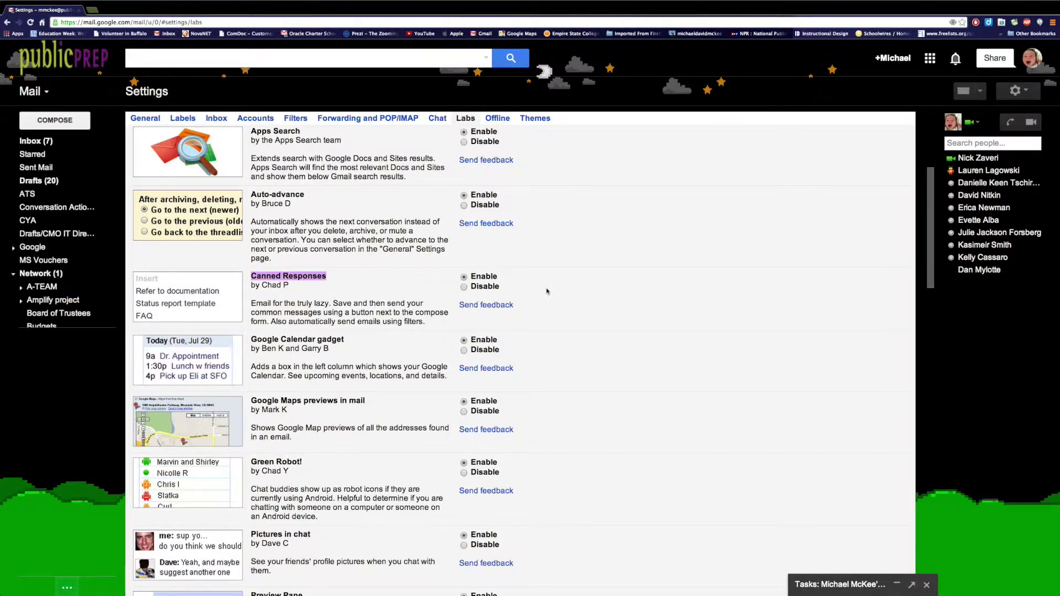
pyautogui.scroll(-1, 545, 287)
pyautogui.scroll(-1, 547, 291)
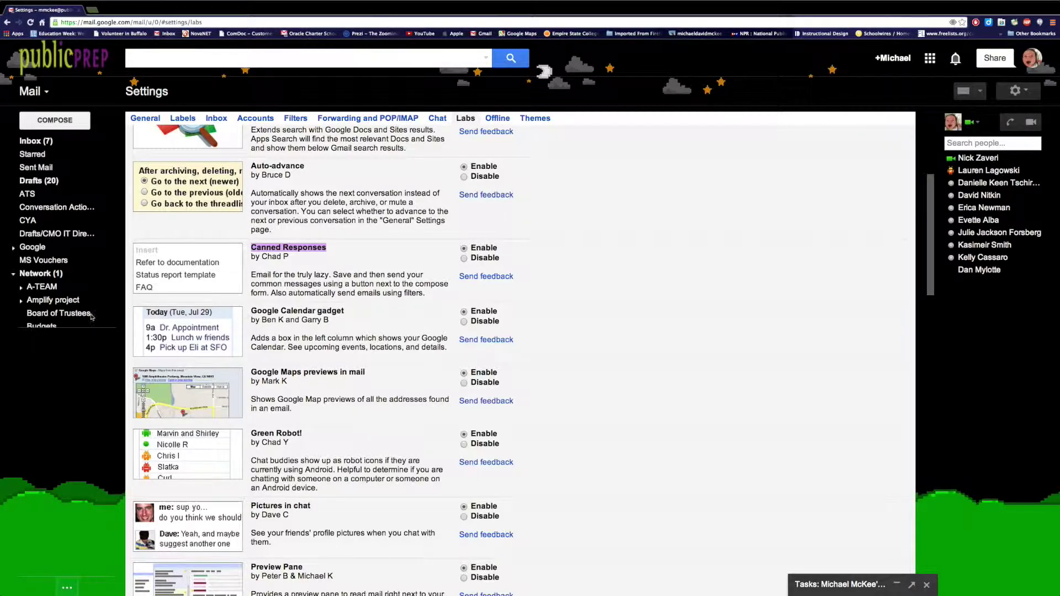
pyautogui.moveTo(55, 324)
pyautogui.scroll(-3, 59, 381)
pyautogui.scroll(5, 59, 381)
pyautogui.click(667, 285)
pyautogui.scroll(-3, 580, 340)
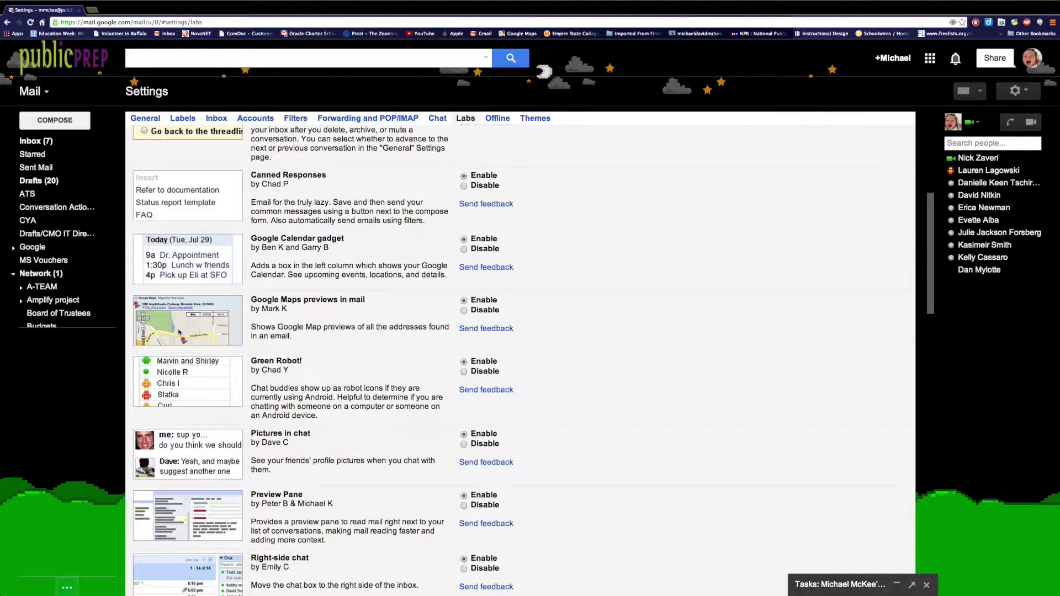
# Step: Examine the enabled labs from Google Maps previews through Right-side chat, comparing them with the chat list and label list
pyautogui.scroll(-3, 576, 356)
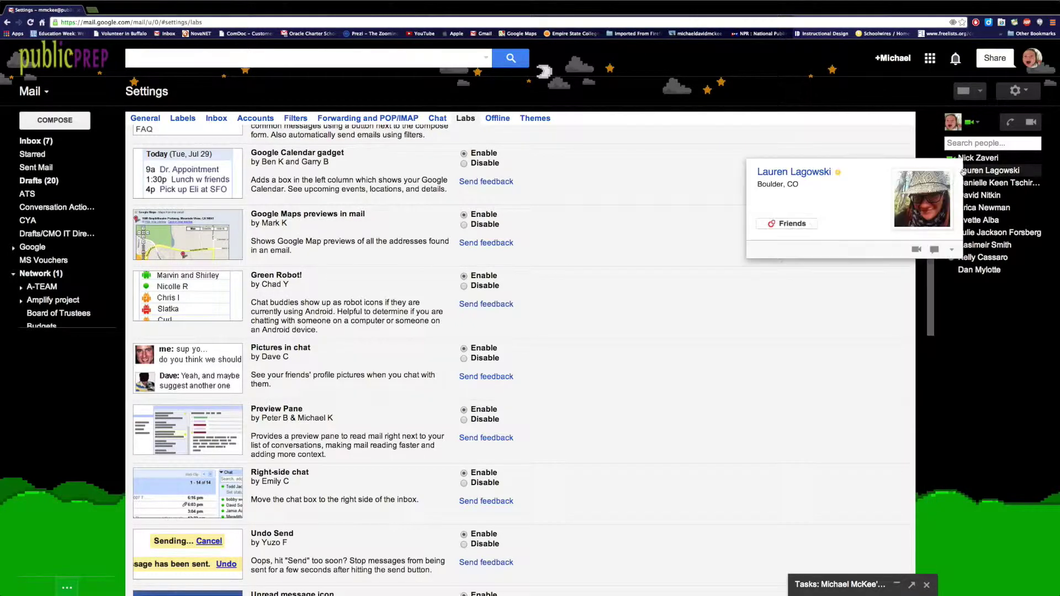
pyautogui.moveTo(989, 197)
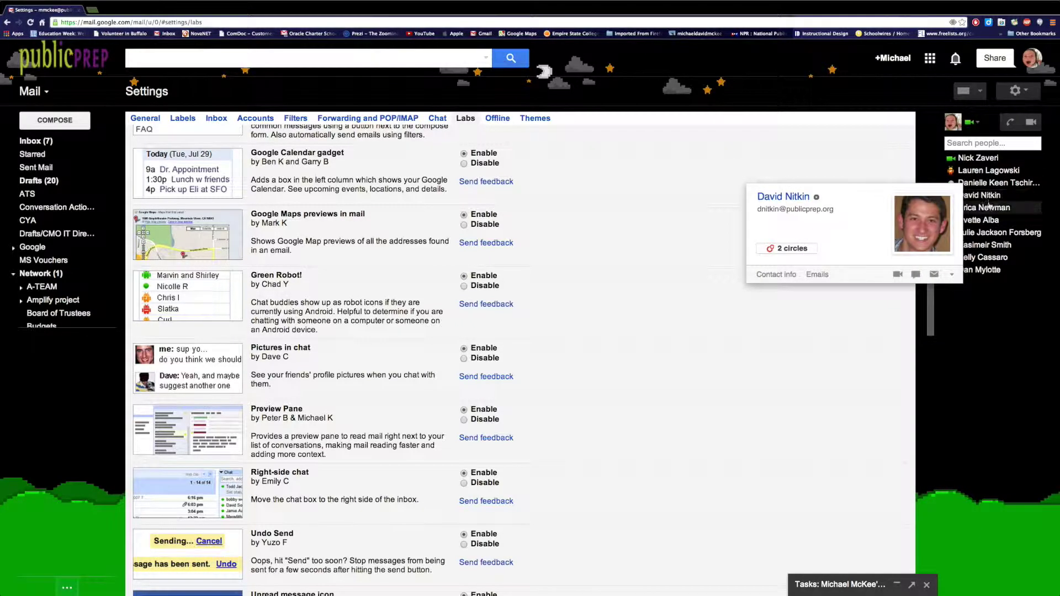
pyautogui.scroll(-2, 339, 301)
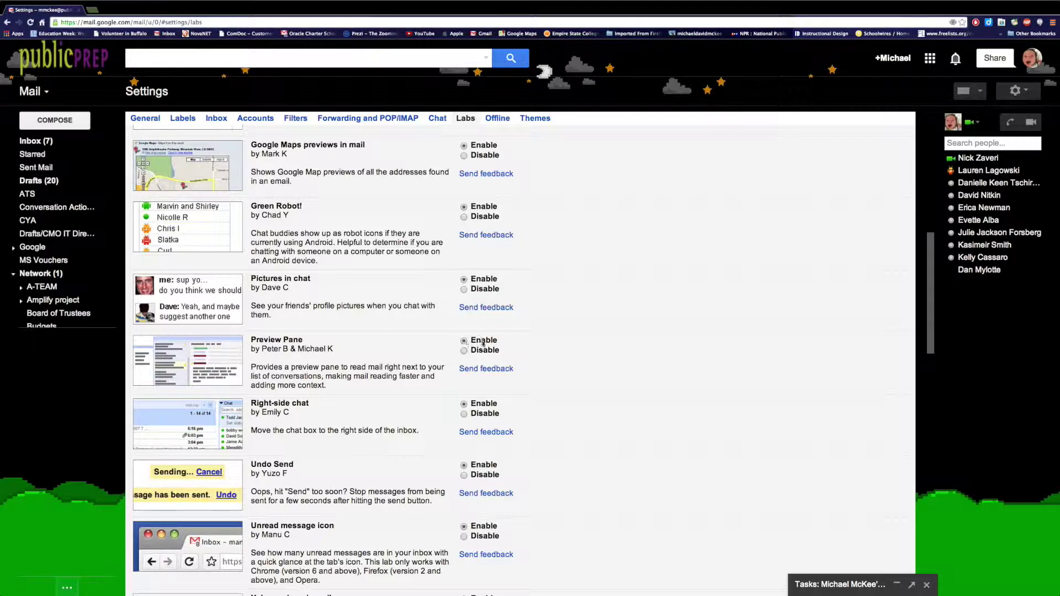
pyautogui.scroll(-1, 552, 349)
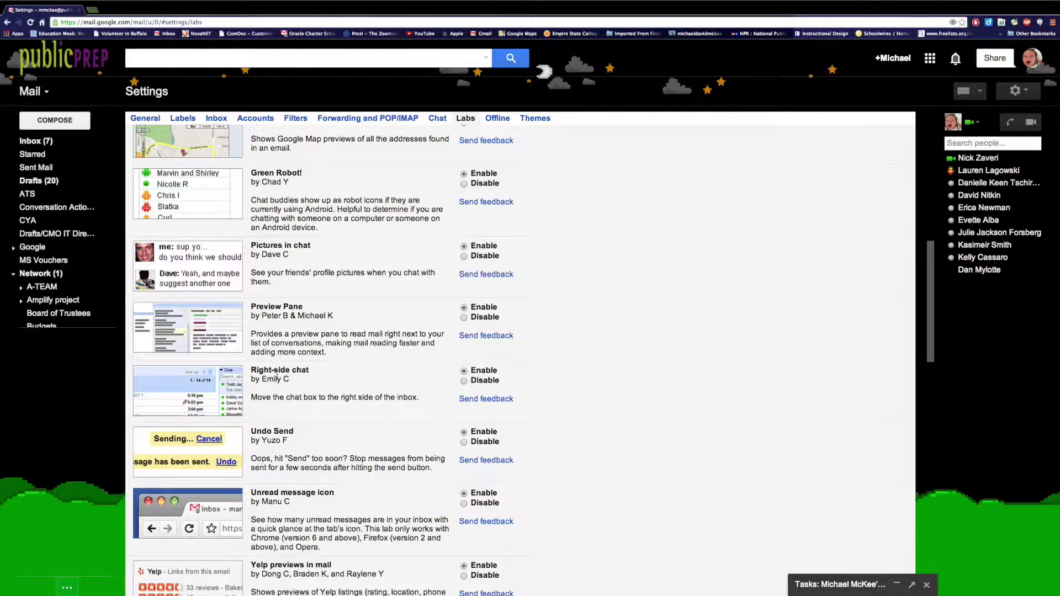
pyautogui.scroll(-10, 58, 308)
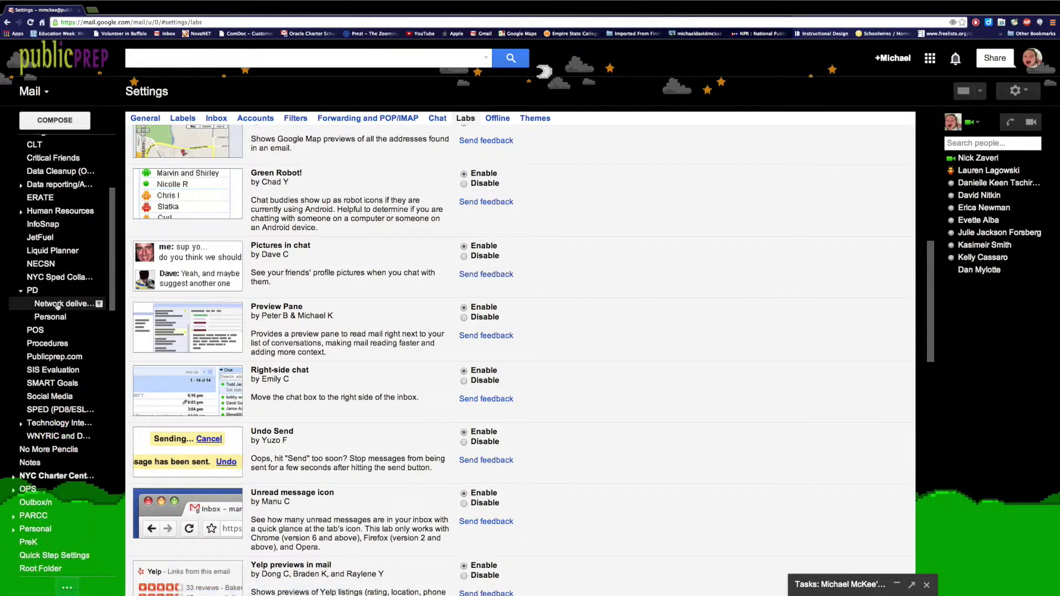
pyautogui.scroll(10, 58, 307)
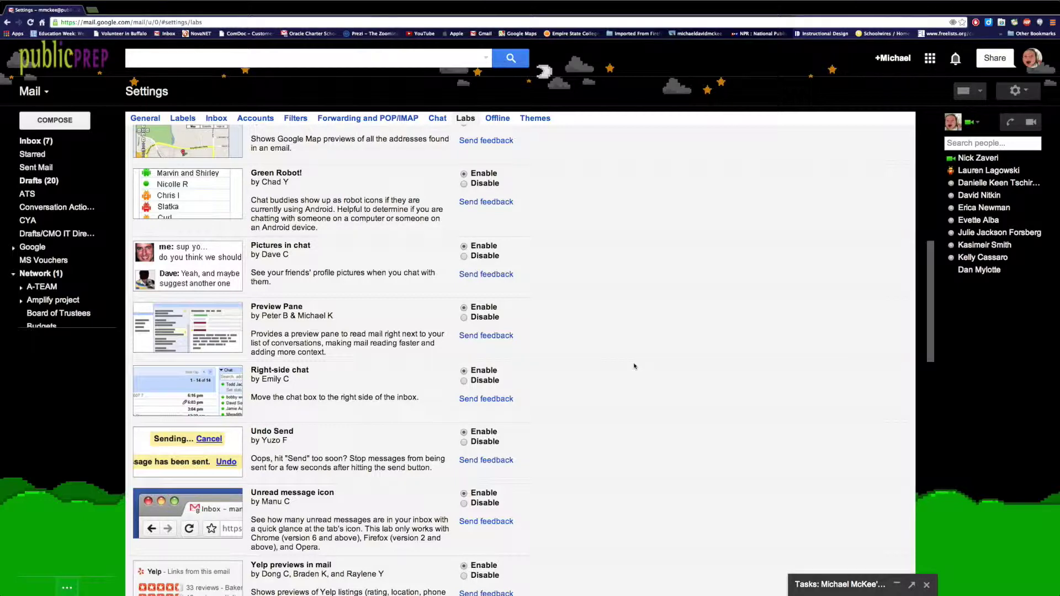
pyautogui.scroll(-1, 634, 366)
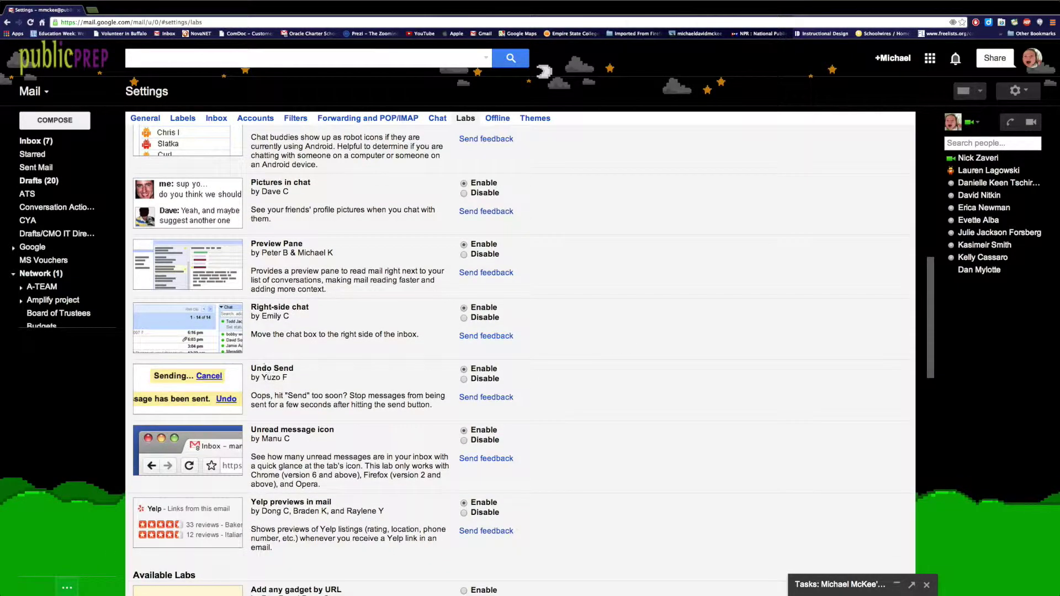
# Step: Highlight the Undo Send lab and examine the Unread message icon and Yelp previews labs
pyautogui.moveTo(253, 368); pyautogui.dragTo(293, 372)
pyautogui.scroll(-1, 575, 379)
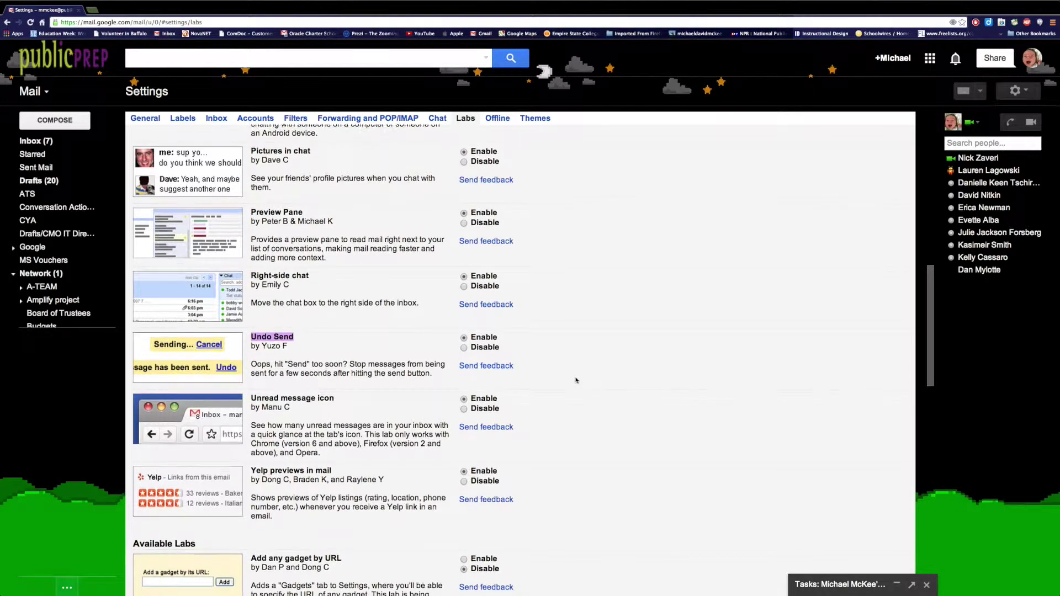
pyautogui.scroll(-2, 576, 380)
pyautogui.click(294, 347)
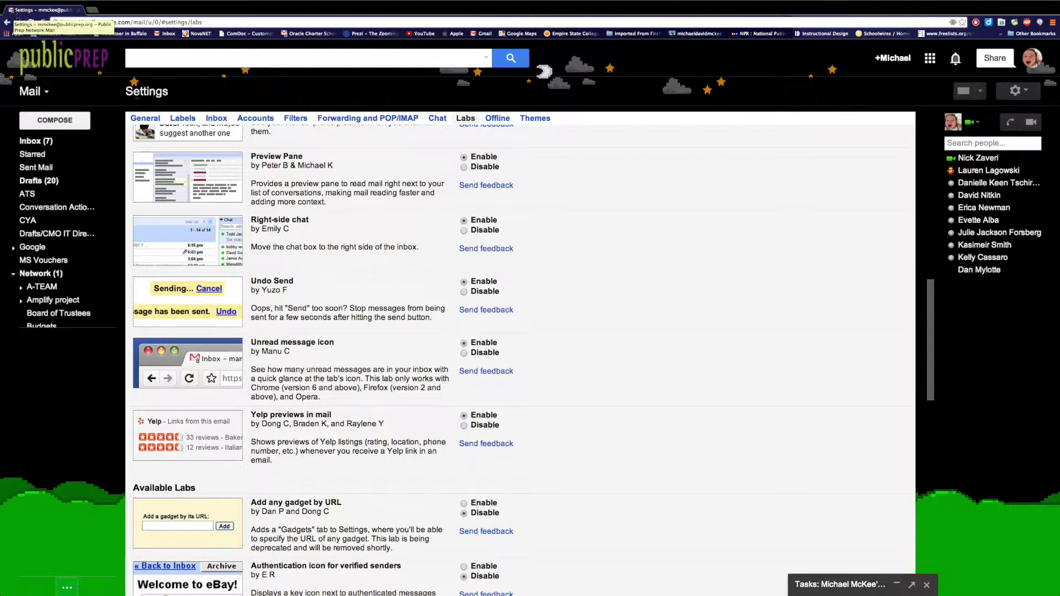
pyautogui.scroll(-1, 615, 336)
pyautogui.scroll(-3, 616, 337)
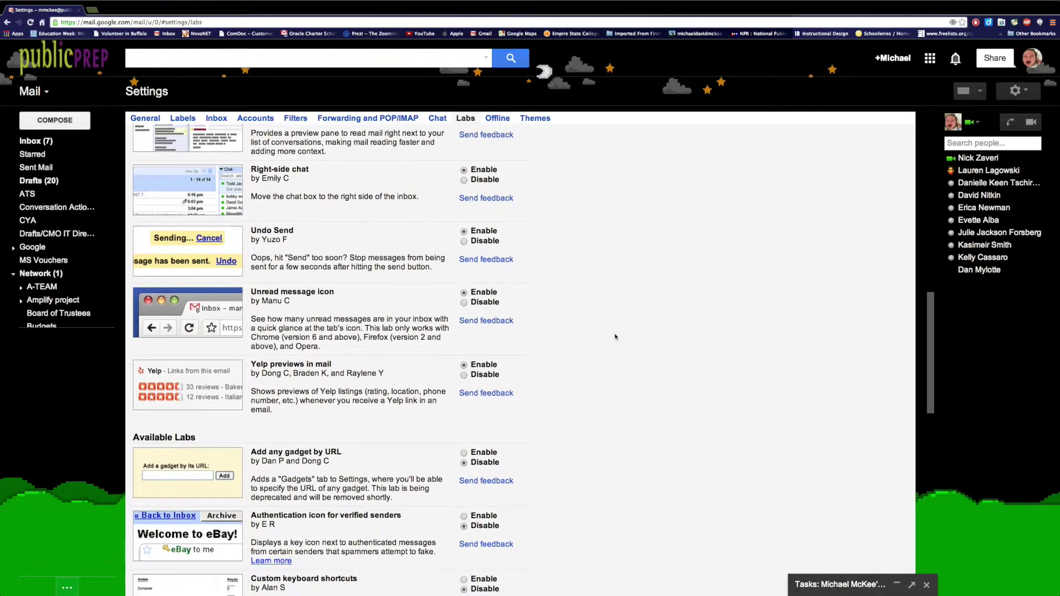
# Step: Examine the Available Labs list from Add any gadget by URL through Smartlabels
pyautogui.scroll(-1, 597, 335)
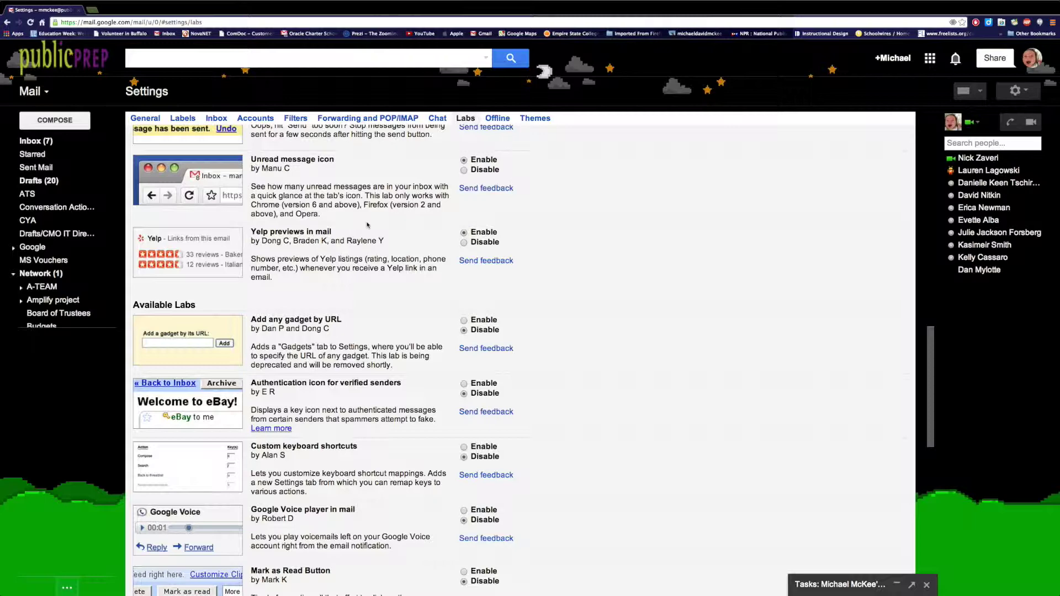
pyautogui.scroll(-1, 368, 265)
pyautogui.scroll(-3, 369, 298)
pyautogui.scroll(-6, 369, 315)
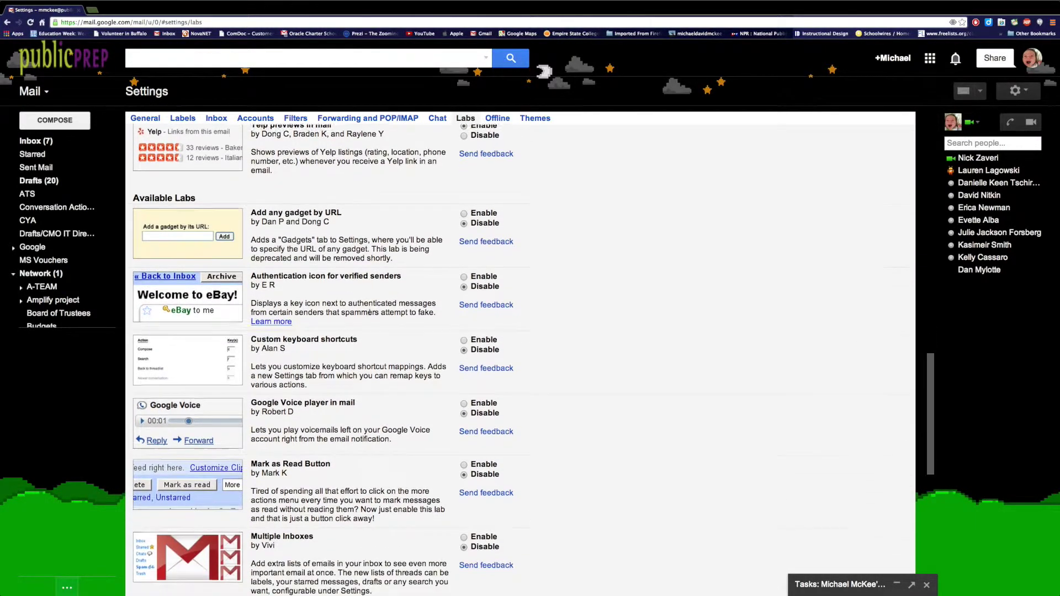
pyautogui.scroll(-10, 369, 318)
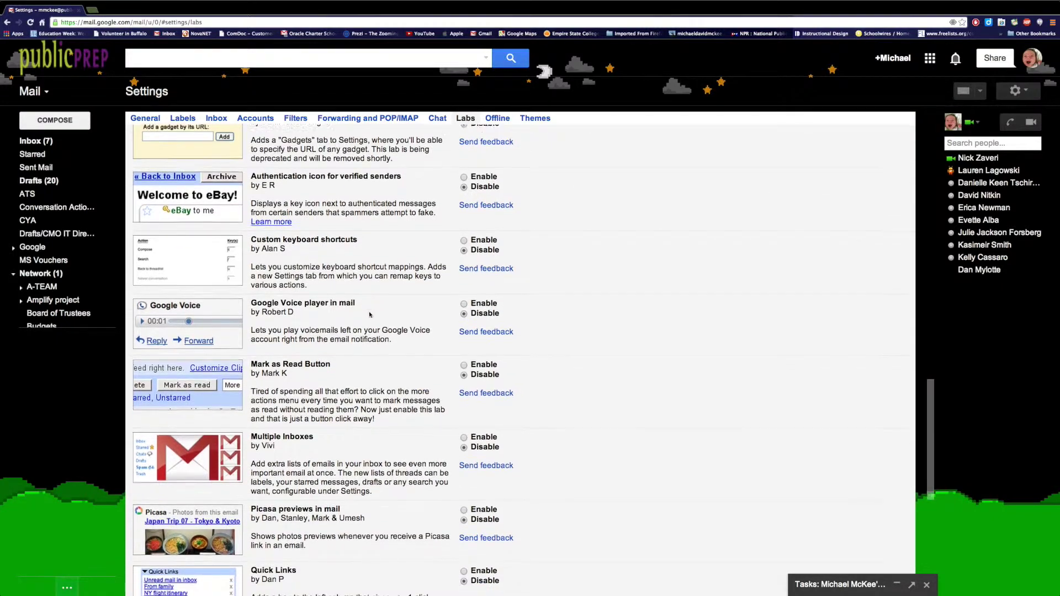
pyautogui.scroll(-5, 370, 321)
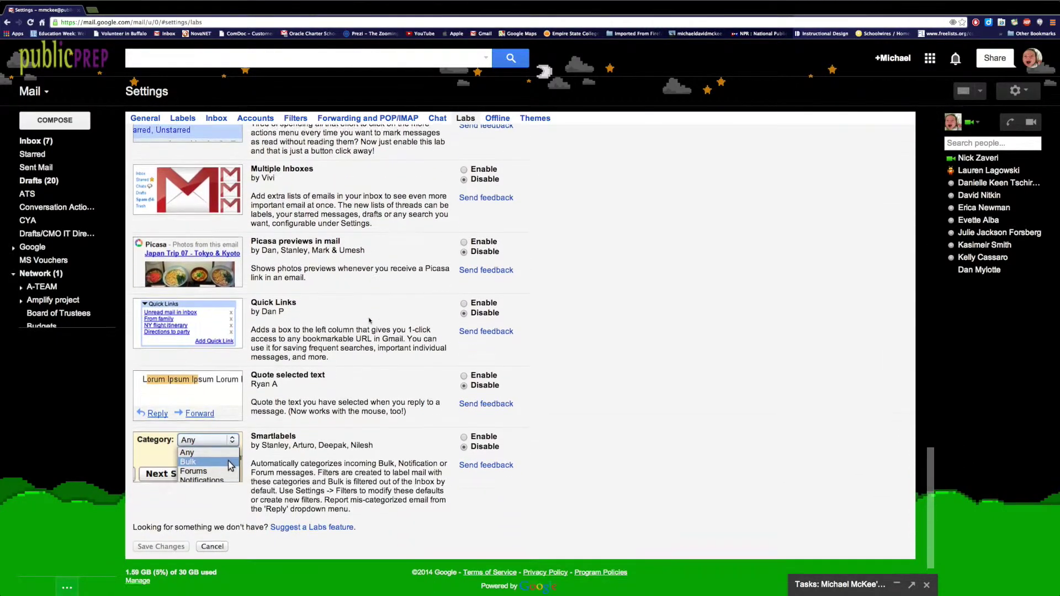
pyautogui.scroll(-4, 608, 201)
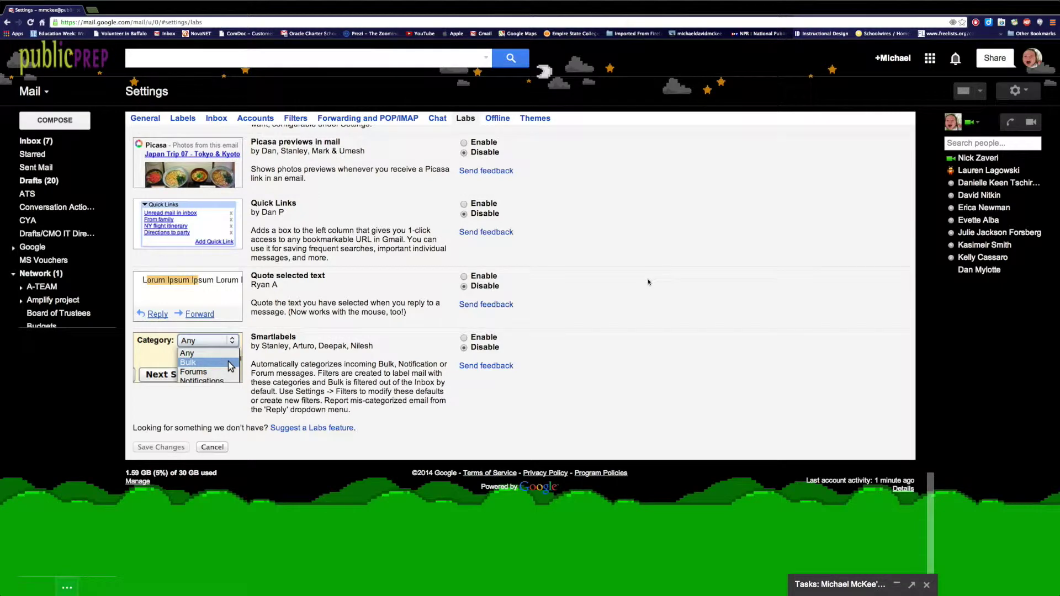
# Step: Return to the inbox and set the preview pane layout to Vertical Split
pyautogui.click(29, 98)
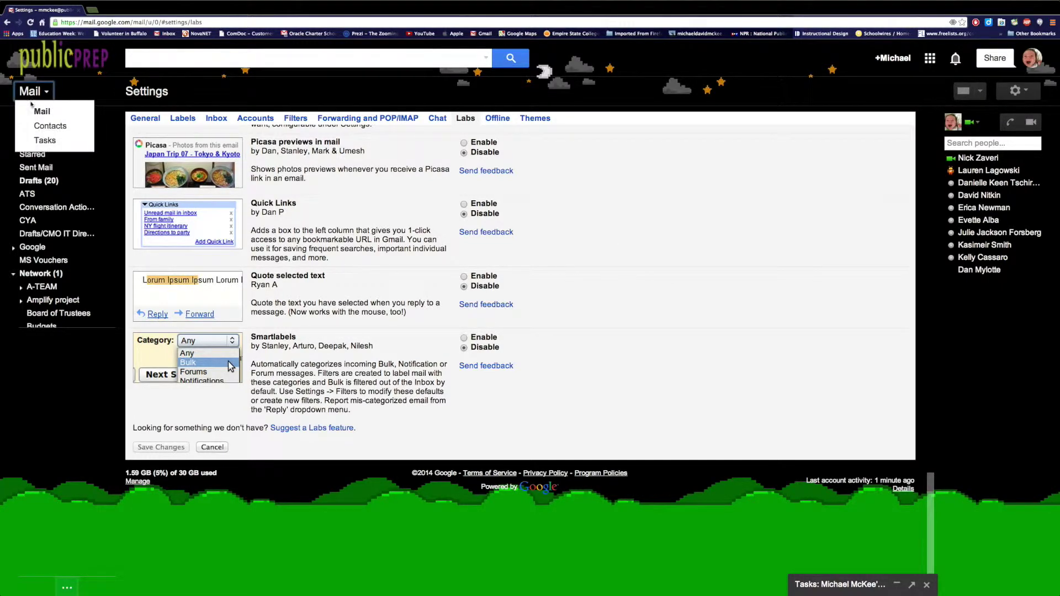
pyautogui.click(40, 111)
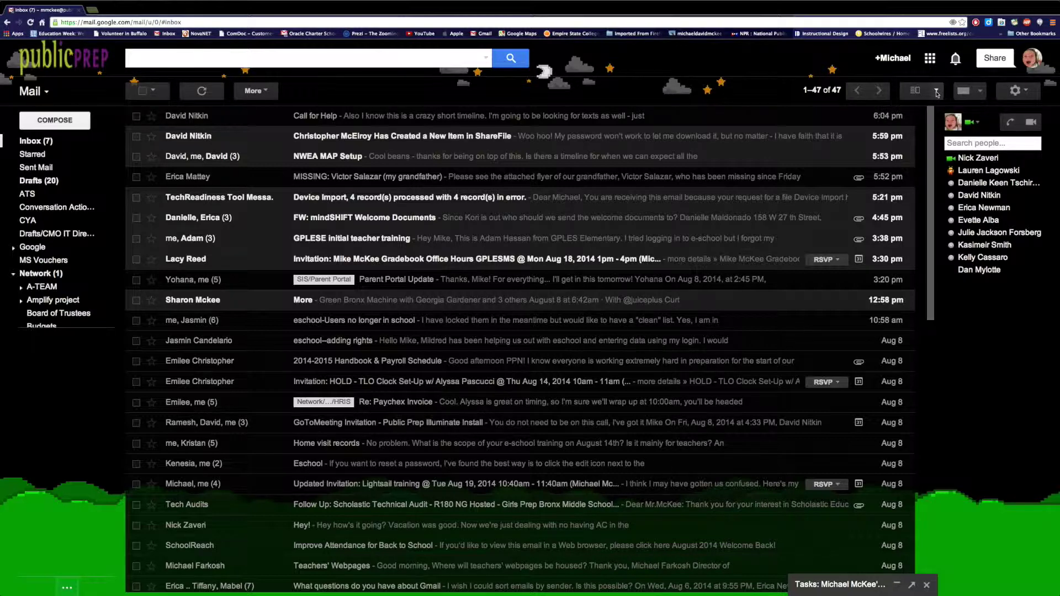
pyautogui.click(937, 92)
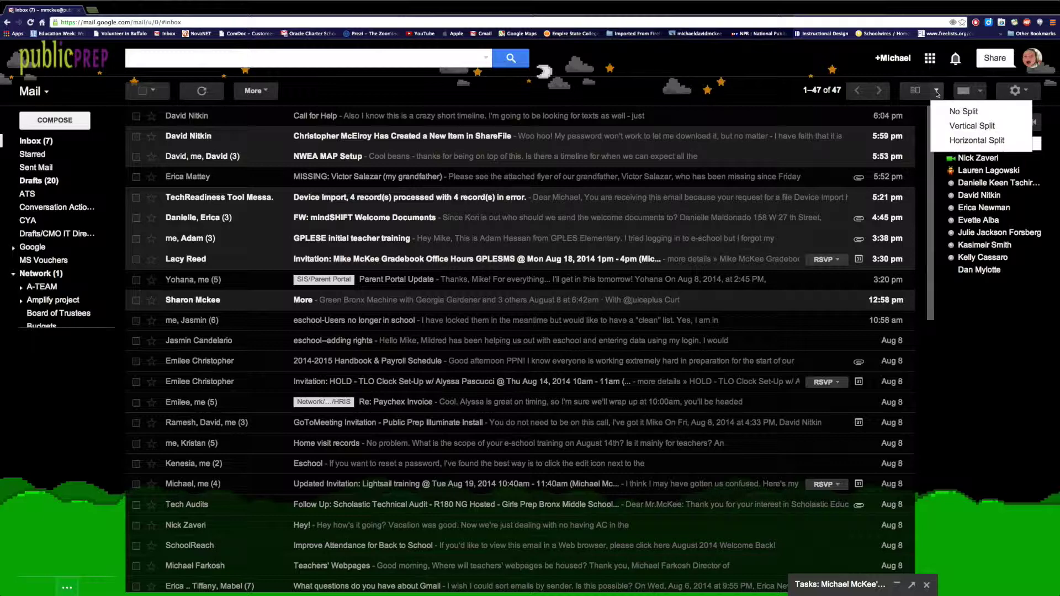
pyautogui.click(961, 131)
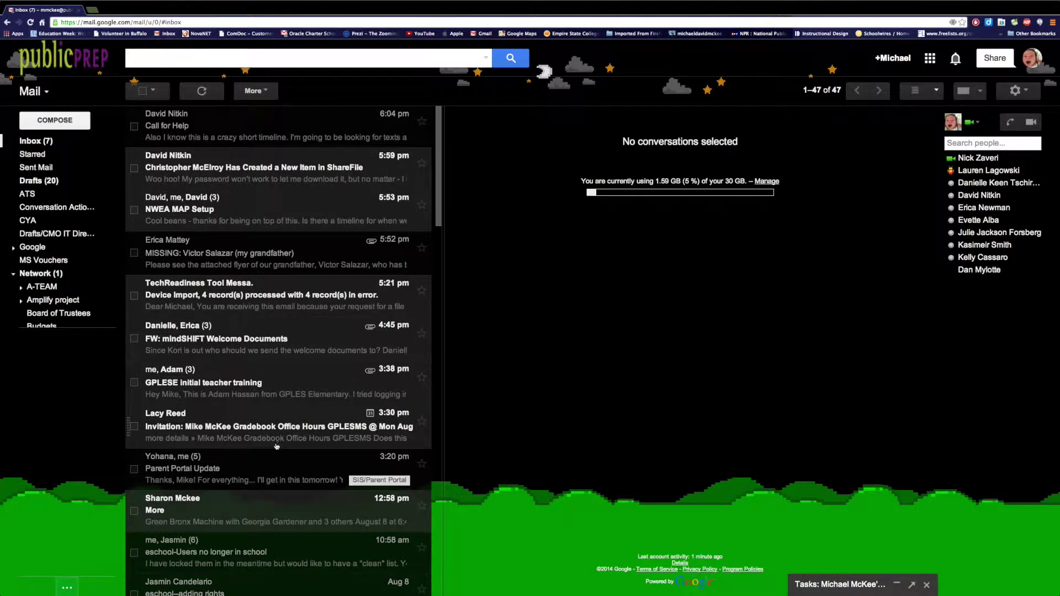
# Step: Preview the message with the subject "More" beside the list and set the inbox layout back to No Split
pyautogui.click(250, 509)
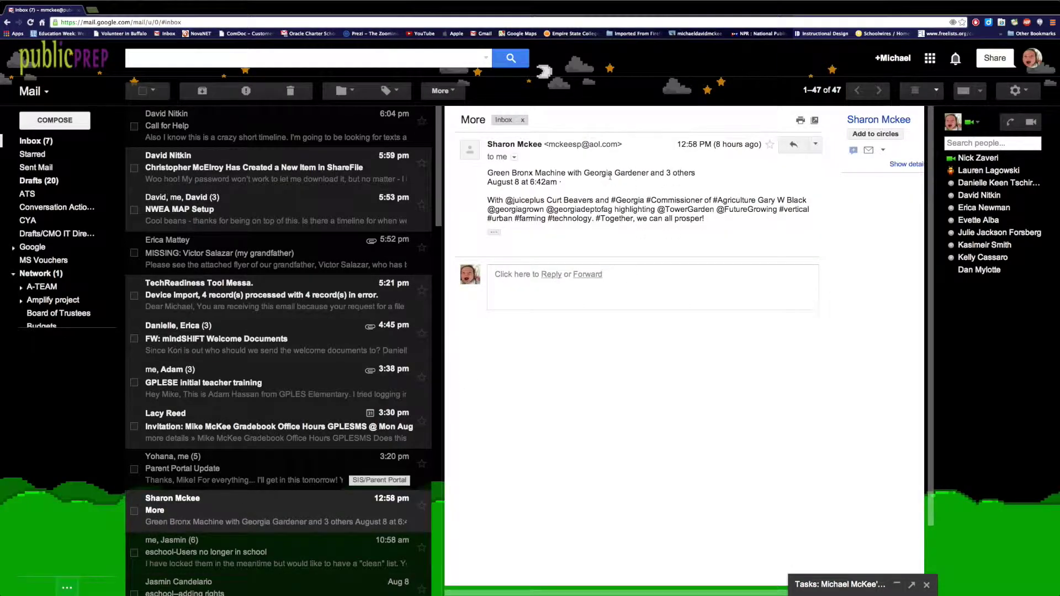
pyautogui.click(938, 90)
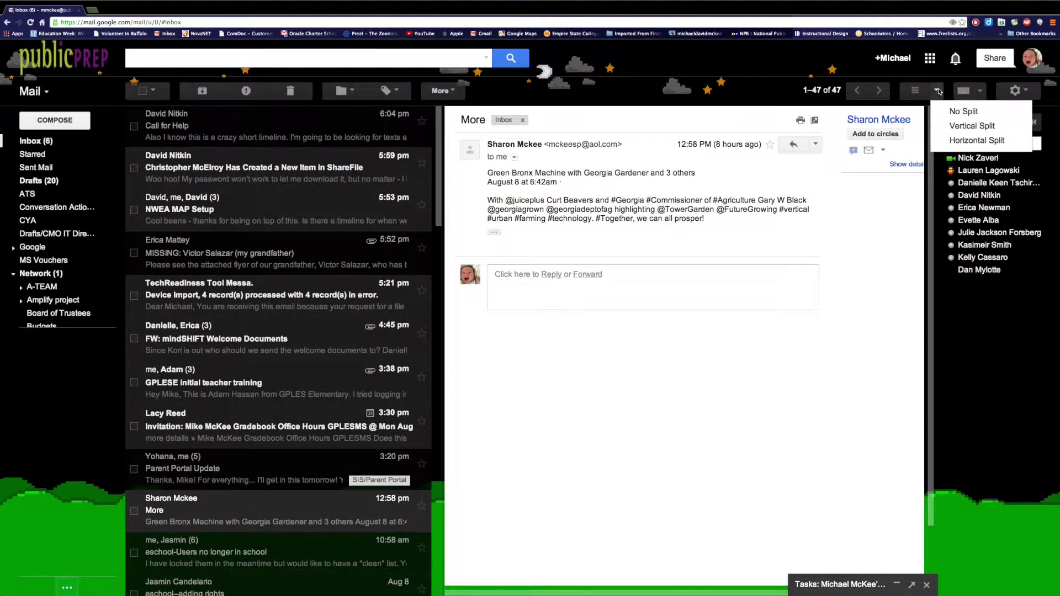
pyautogui.click(950, 111)
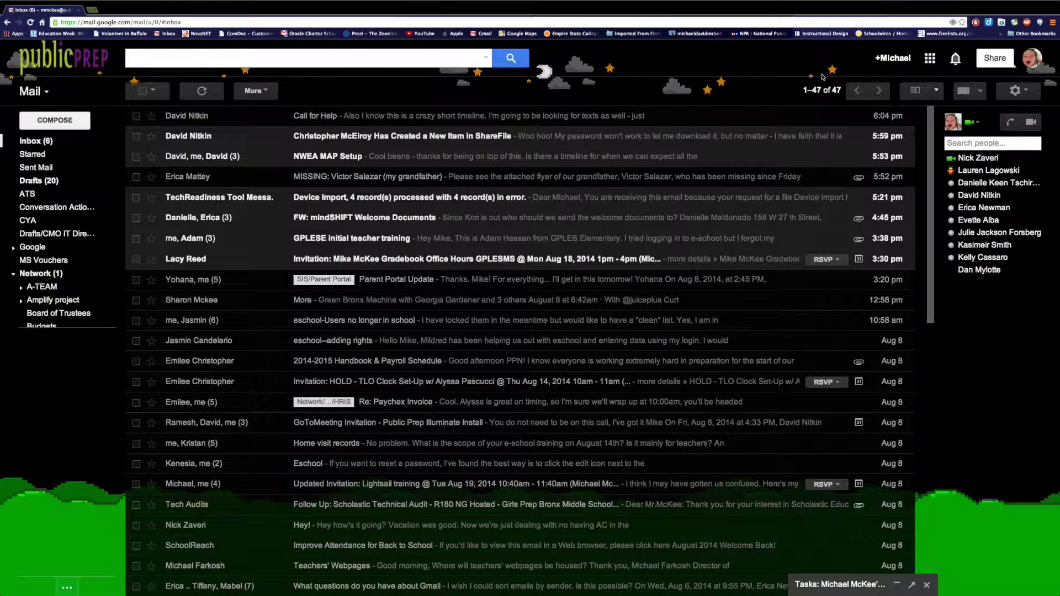
# Step: Open the General settings and examine the options from Language through My picture, including the Undo Send cancellation period and Preview Pane setting
pyautogui.click(1030, 91)
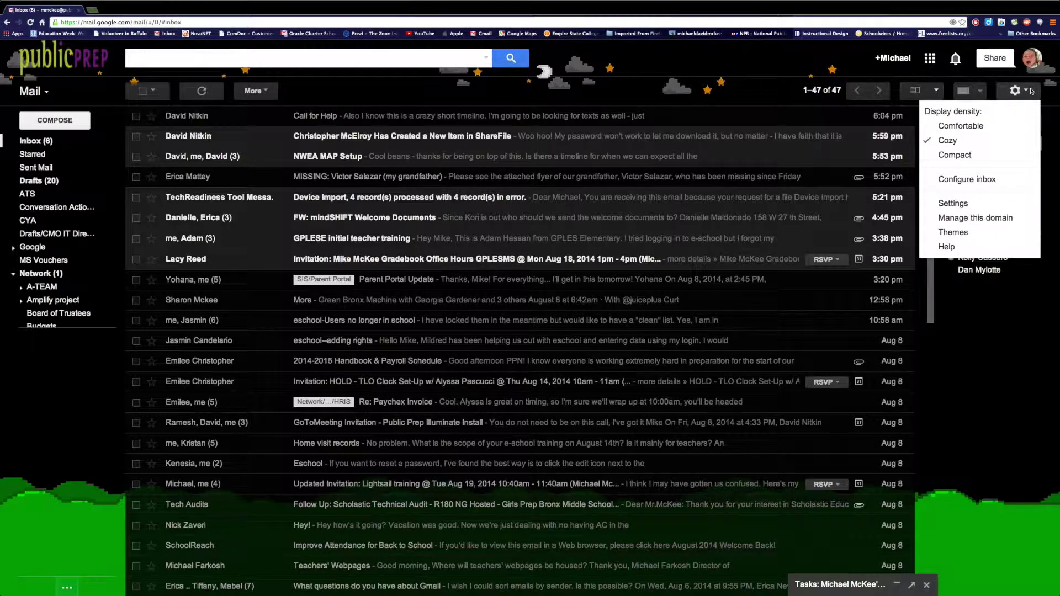
pyautogui.click(966, 205)
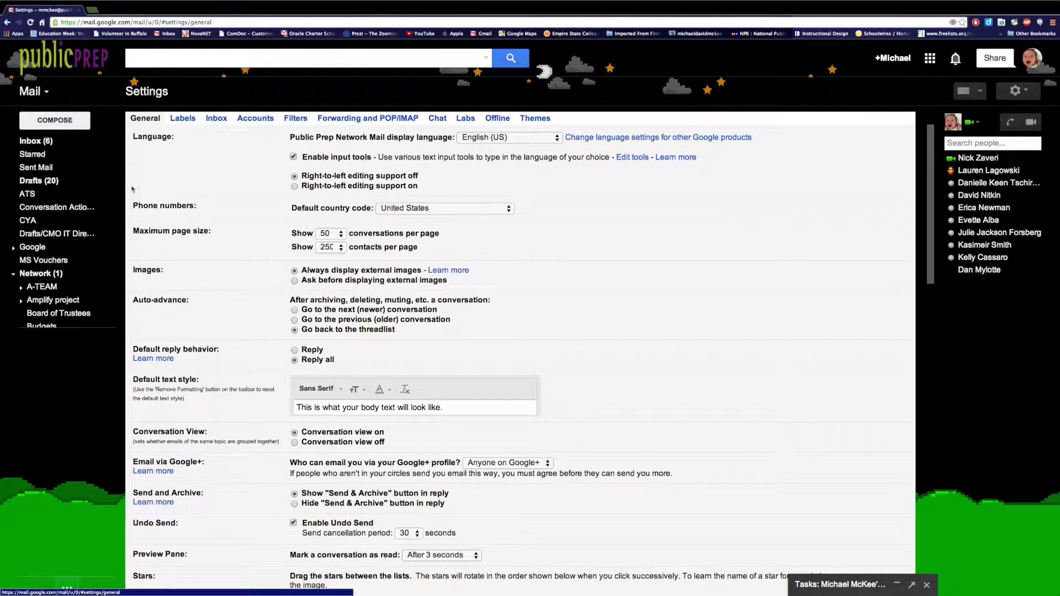
pyautogui.scroll(-2, 622, 355)
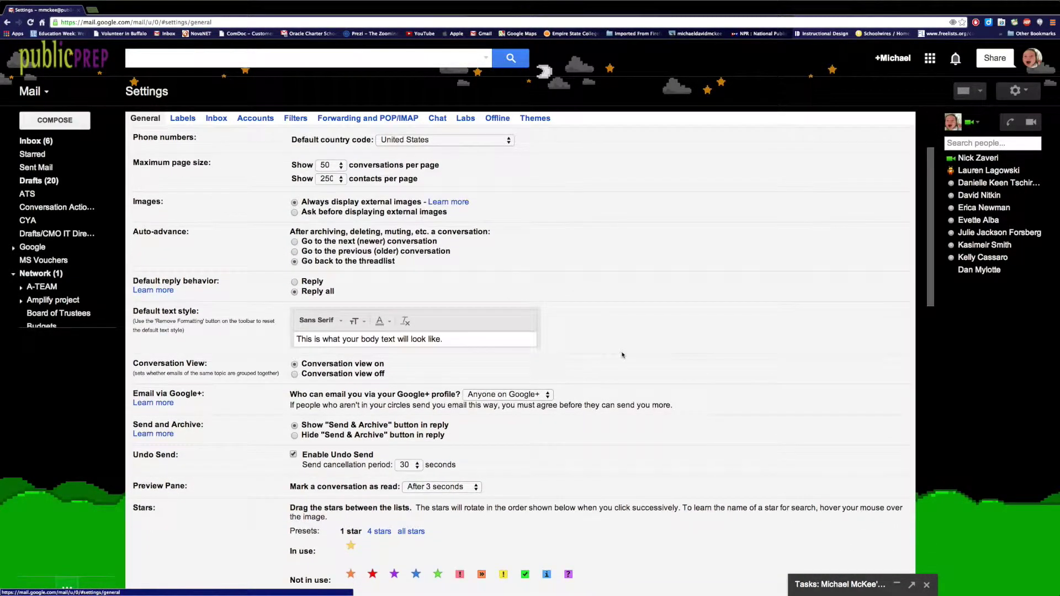
pyautogui.scroll(-2, 622, 355)
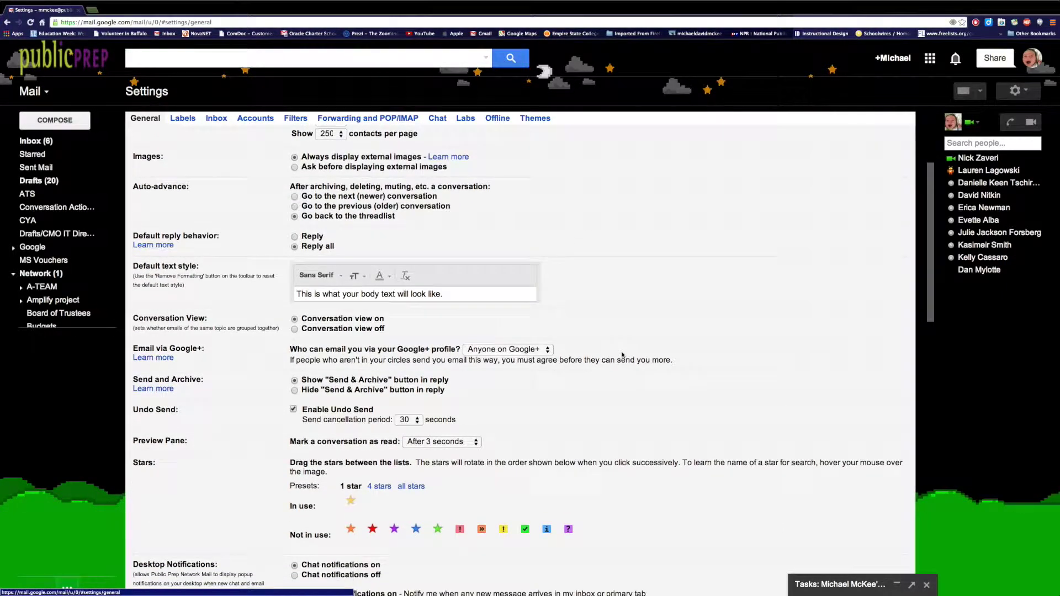
pyautogui.scroll(-2, 622, 355)
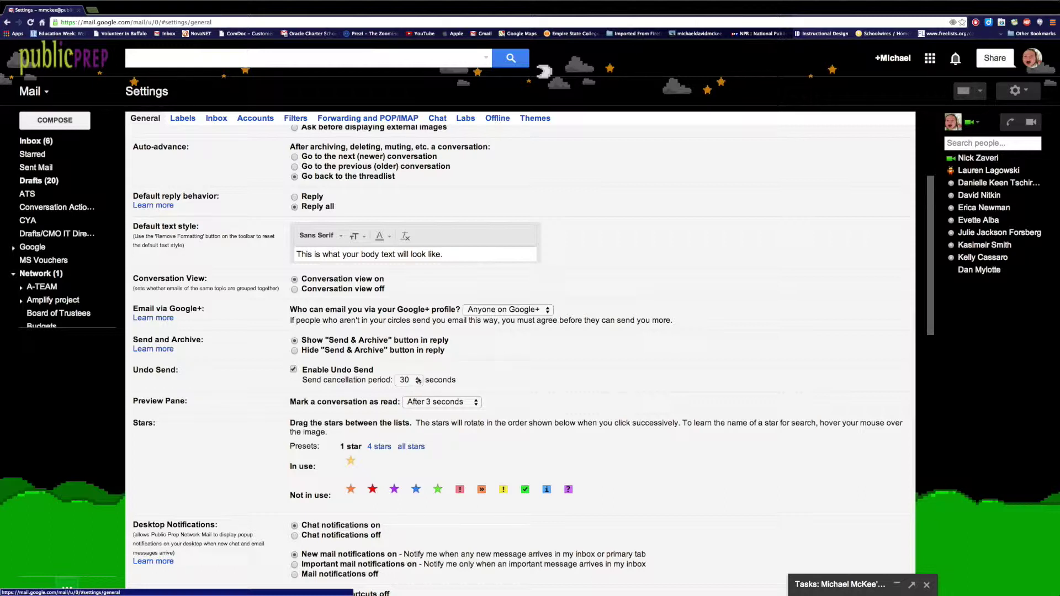
pyautogui.scroll(-3, 582, 375)
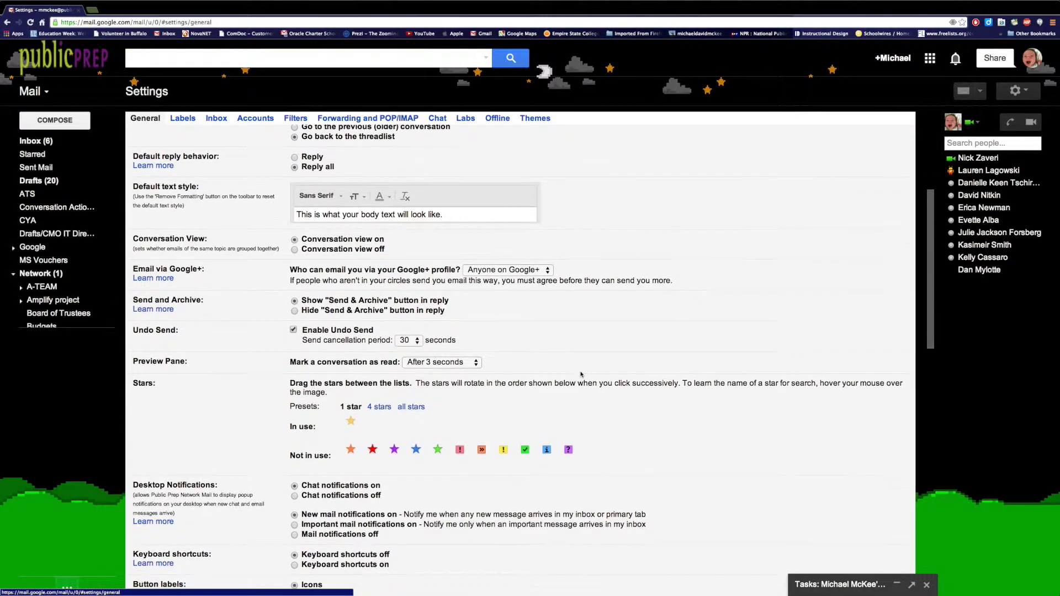
pyautogui.scroll(-5, 580, 368)
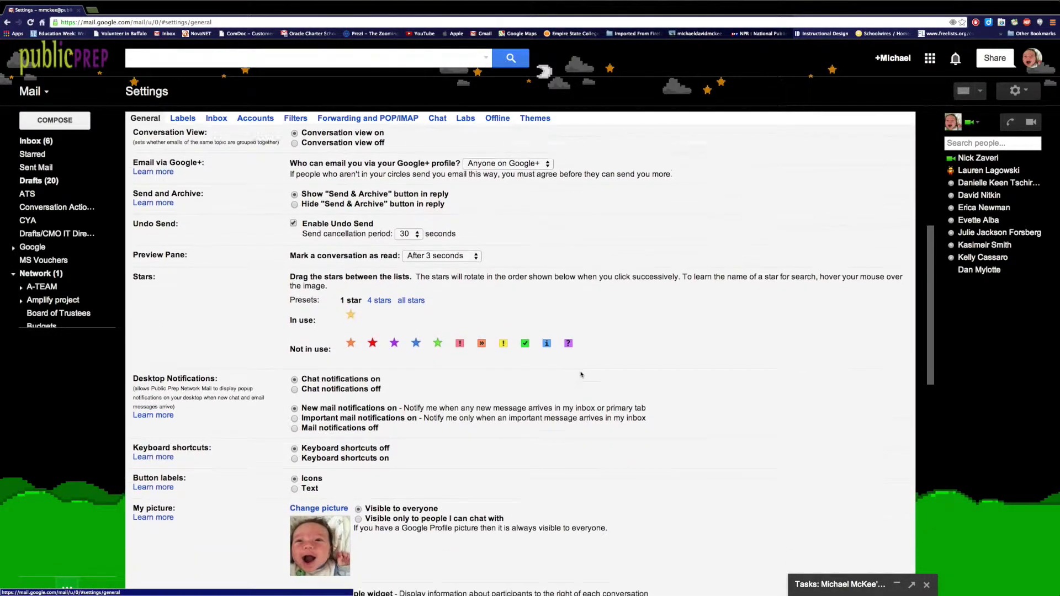
# Step: Review the Conversation View, Undo Send and Preview Pane options in the General settings again and return to the inbox
pyautogui.scroll(7, 581, 375)
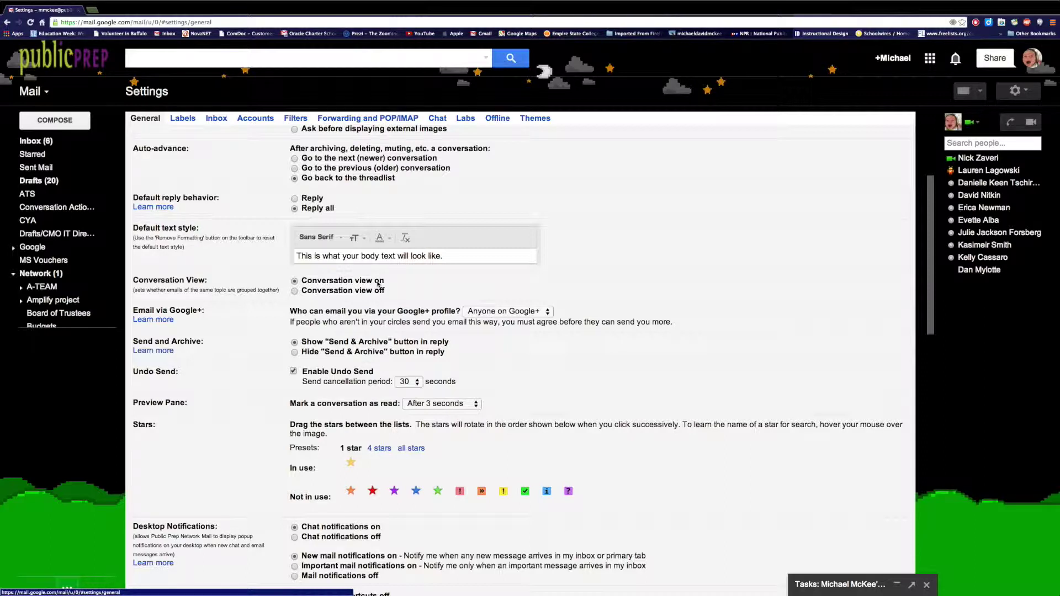
pyautogui.scroll(-1, 659, 312)
pyautogui.scroll(-2, 659, 312)
pyautogui.scroll(5, 659, 312)
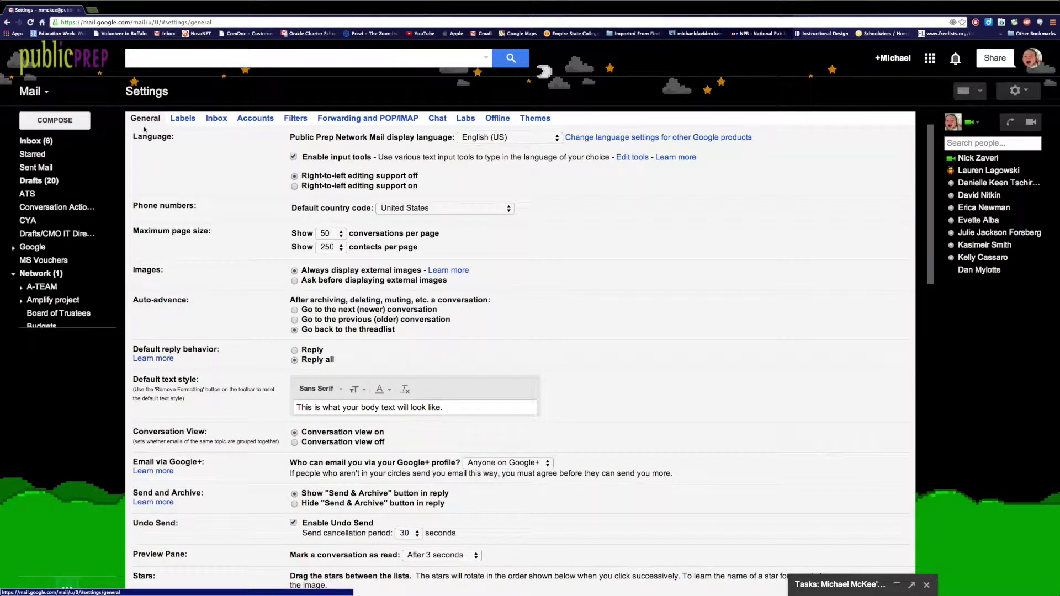
pyautogui.click(39, 92)
pyautogui.click(42, 110)
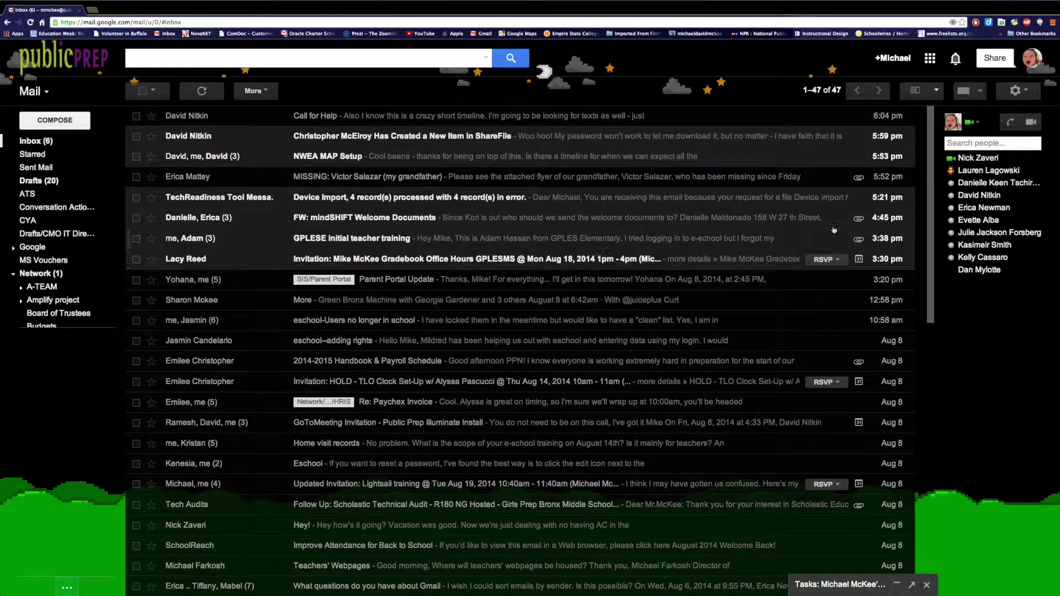
# Step: Open the Labs settings and examine the Enabled Labs from Apps Search through Green Robot!
pyautogui.click(1017, 91)
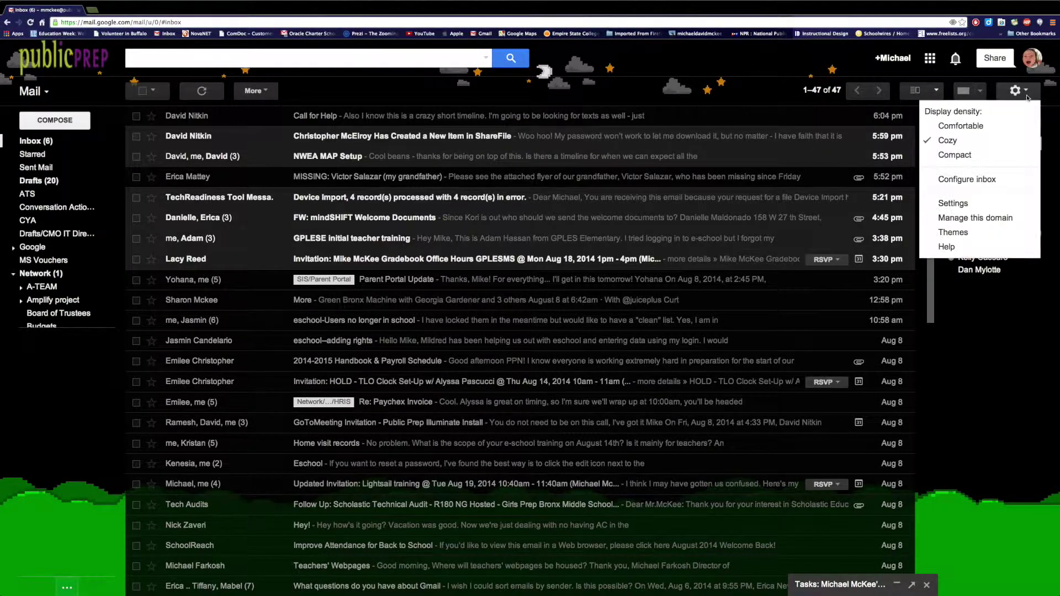
pyautogui.click(961, 204)
pyautogui.click(466, 118)
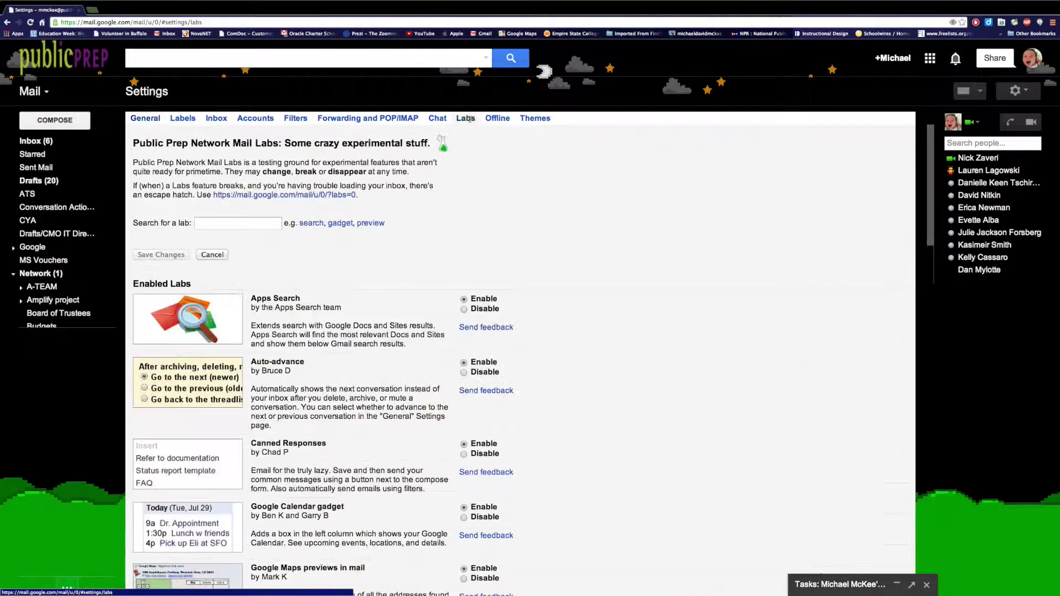
pyautogui.scroll(-2, 531, 284)
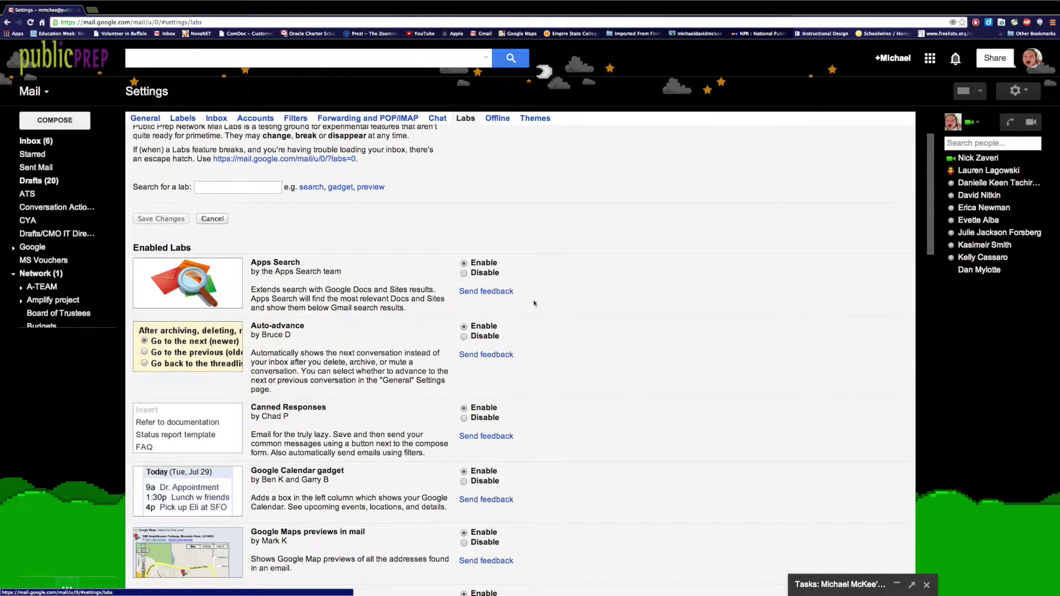
pyautogui.scroll(-1, 533, 302)
pyautogui.scroll(-3, 550, 310)
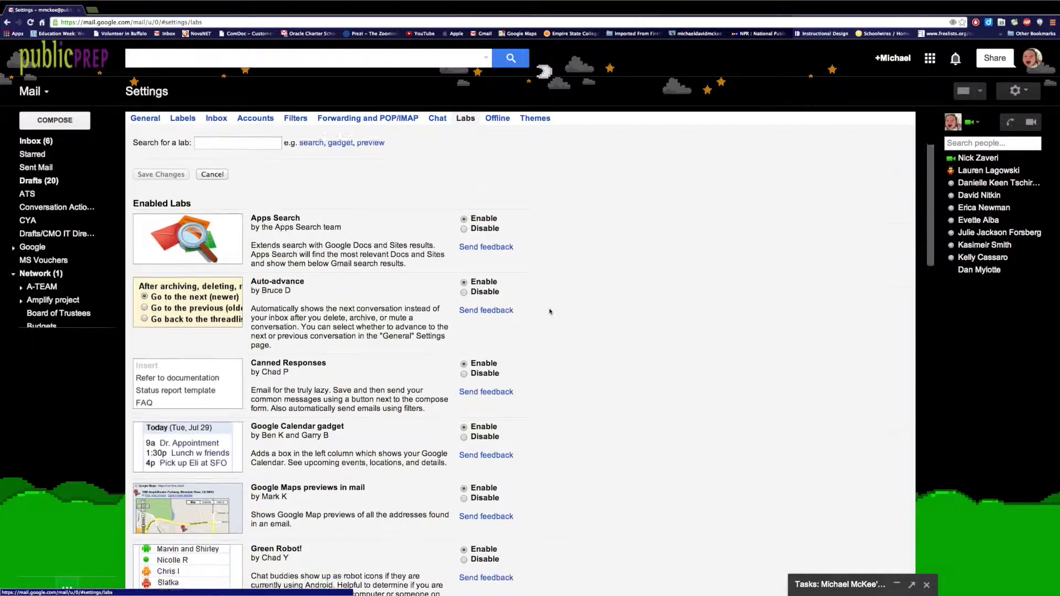
pyautogui.scroll(4, 550, 307)
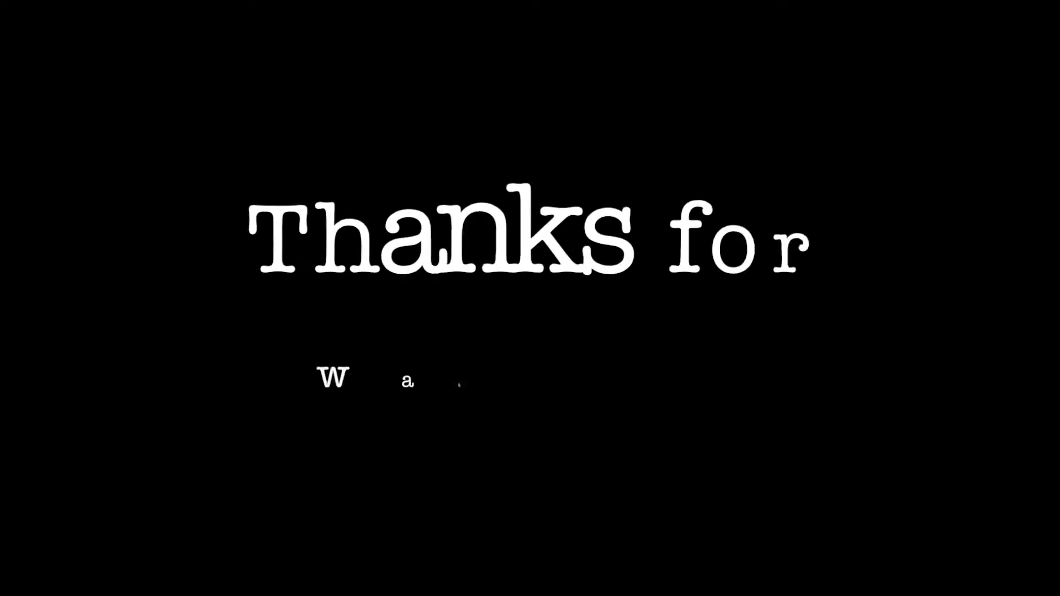